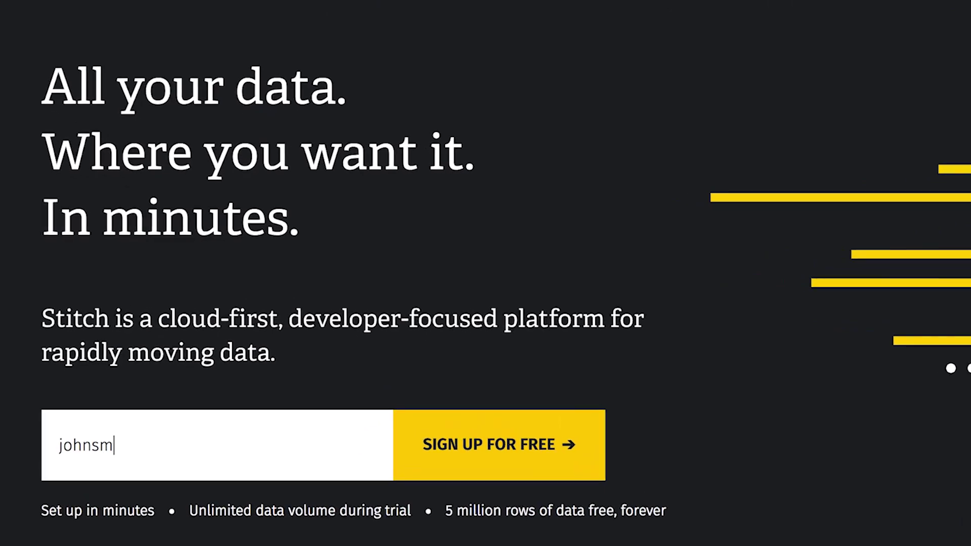
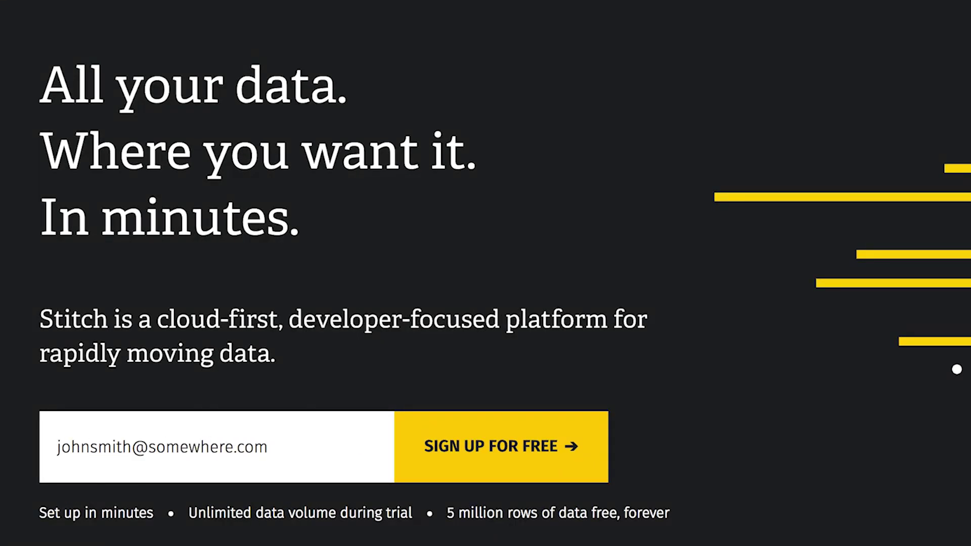
Step: Start a Zuora integration from the search results and name it my_zuora_data
text(zu)
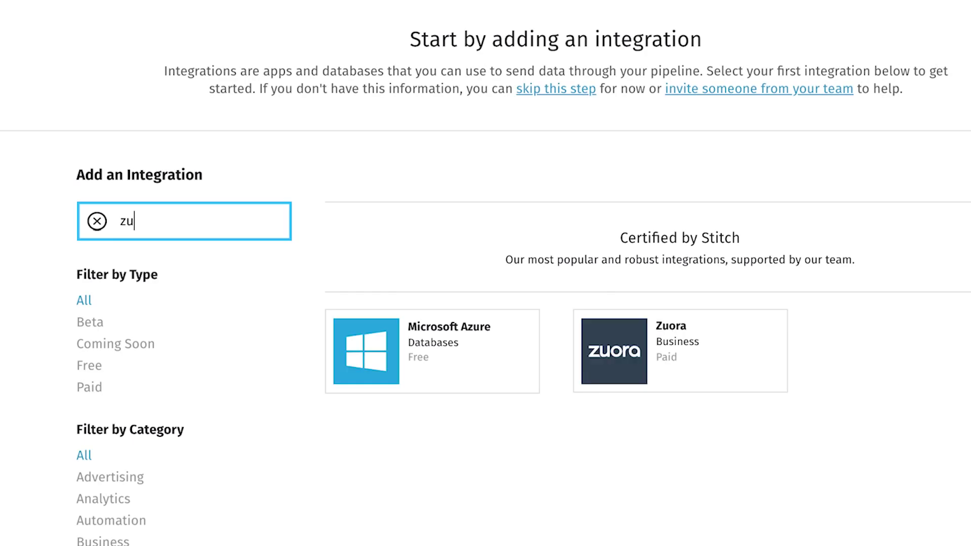
text(ora)
click(390, 352)
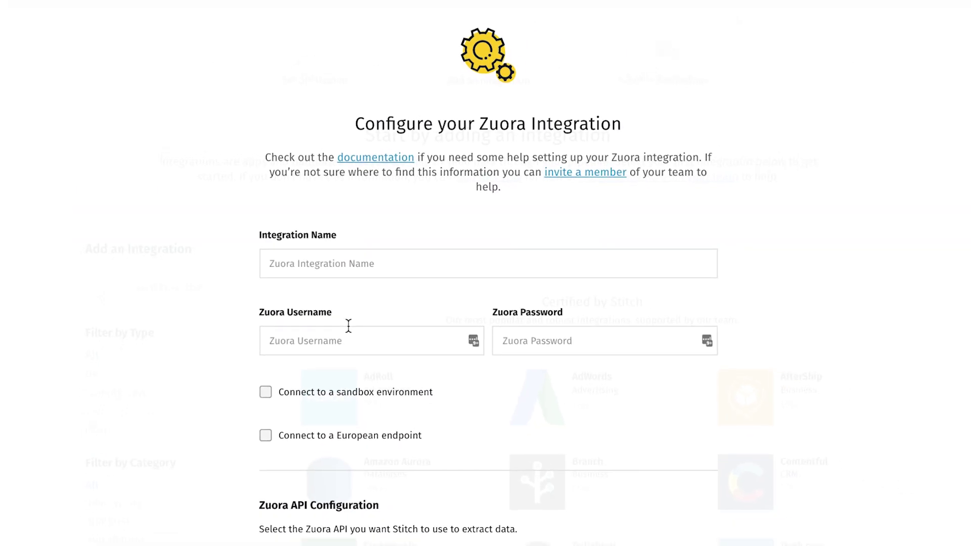
click(364, 262)
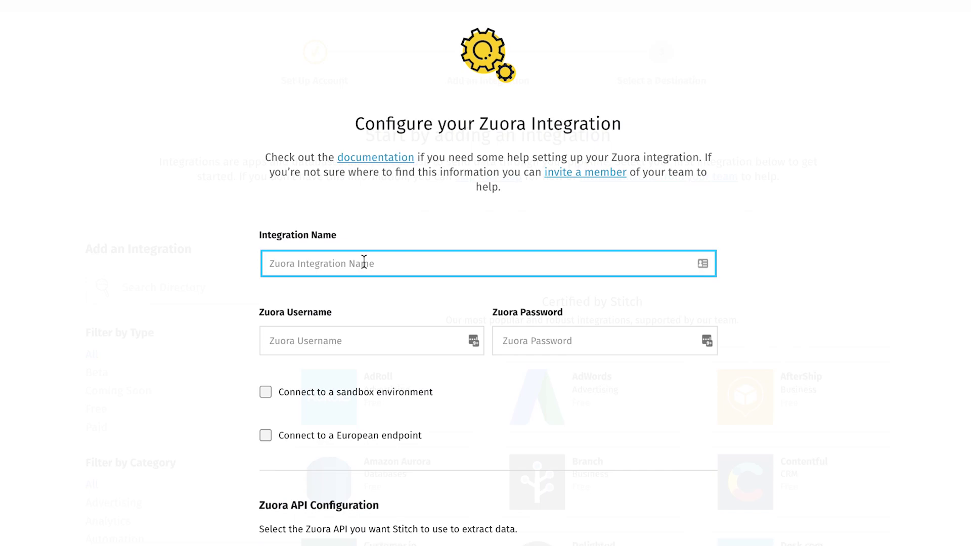
text(my_zuora_data)
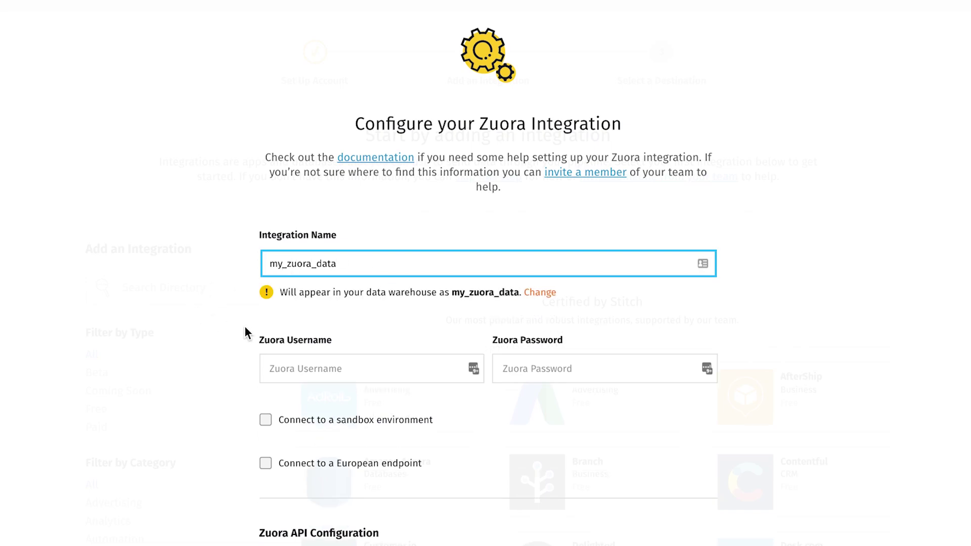
Step: Enter the Zuora account username and password, keep the defaults, and check and save the connection
click(304, 368)
scroll(307, 370, down, 2)
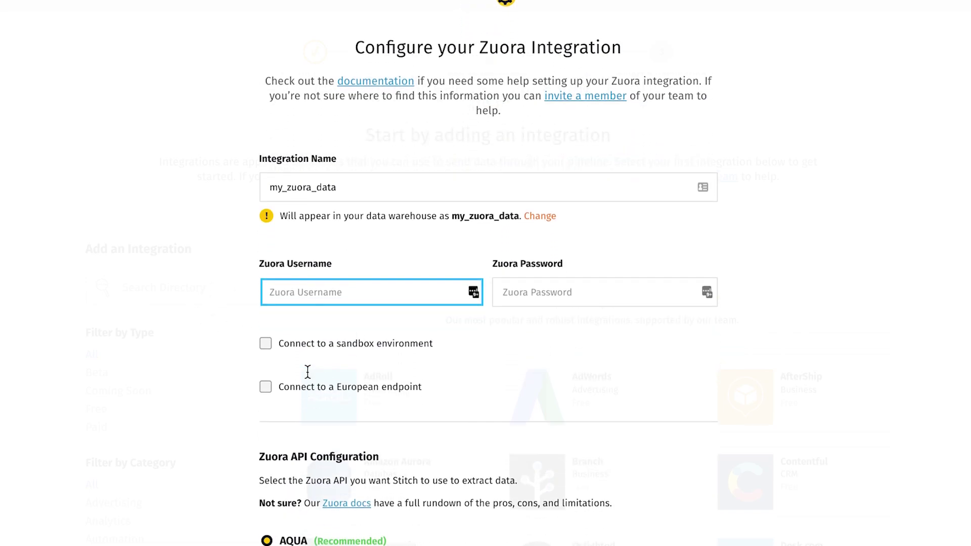
key(Tab)
text(•••••••••)
scroll(87, 445, down, 1)
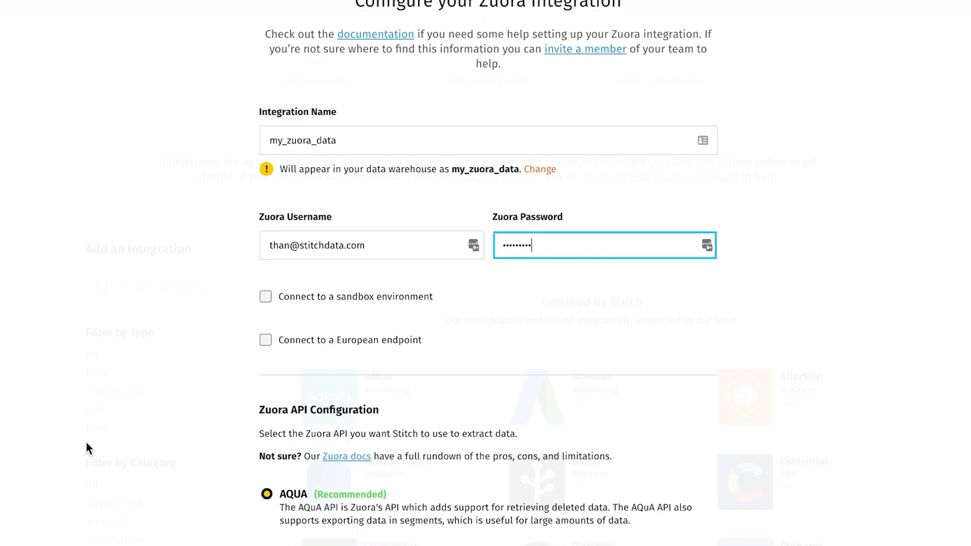
scroll(86, 441, down, 5)
scroll(146, 384, down, 1)
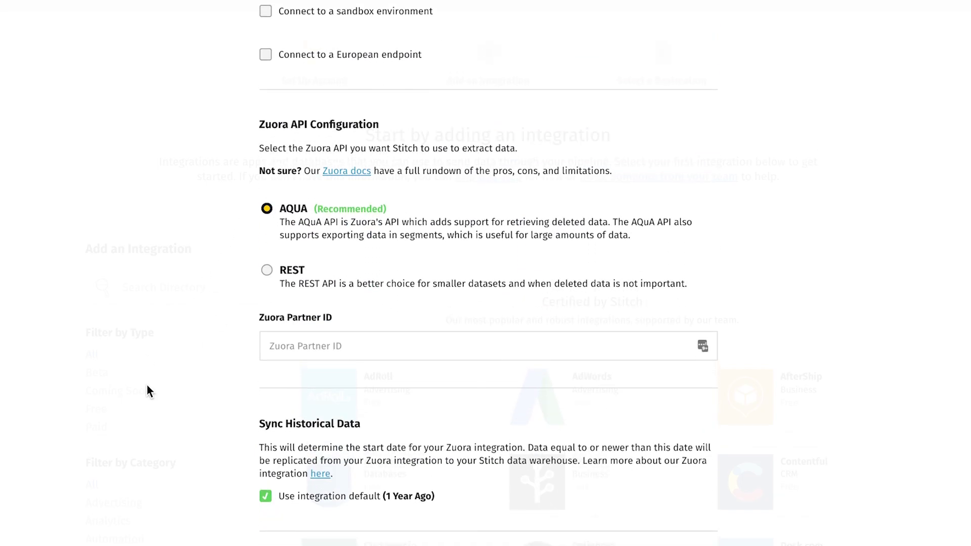
scroll(147, 384, down, 5)
scroll(196, 280, down, 1)
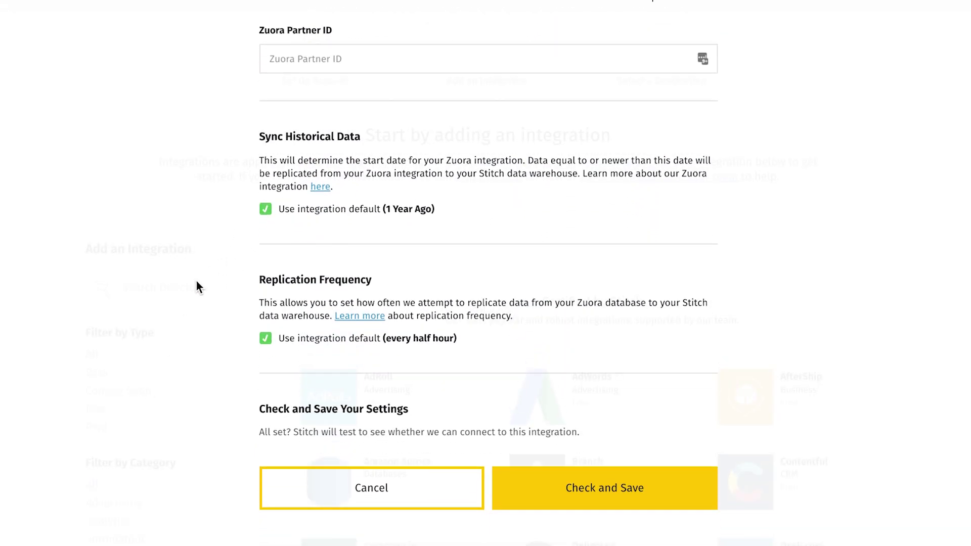
click(593, 488)
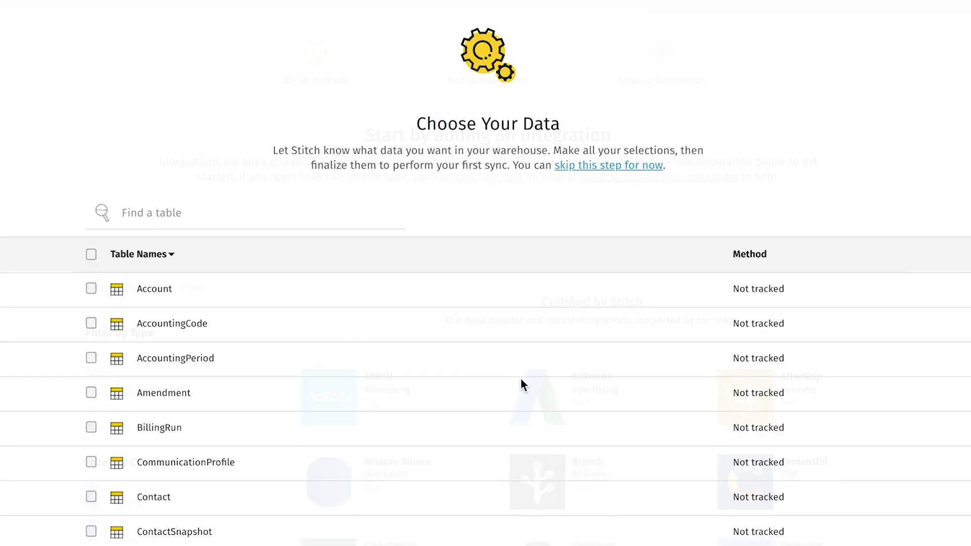
Step: Track all fields of the Zuora Account table
scroll(59, 310, down, 2)
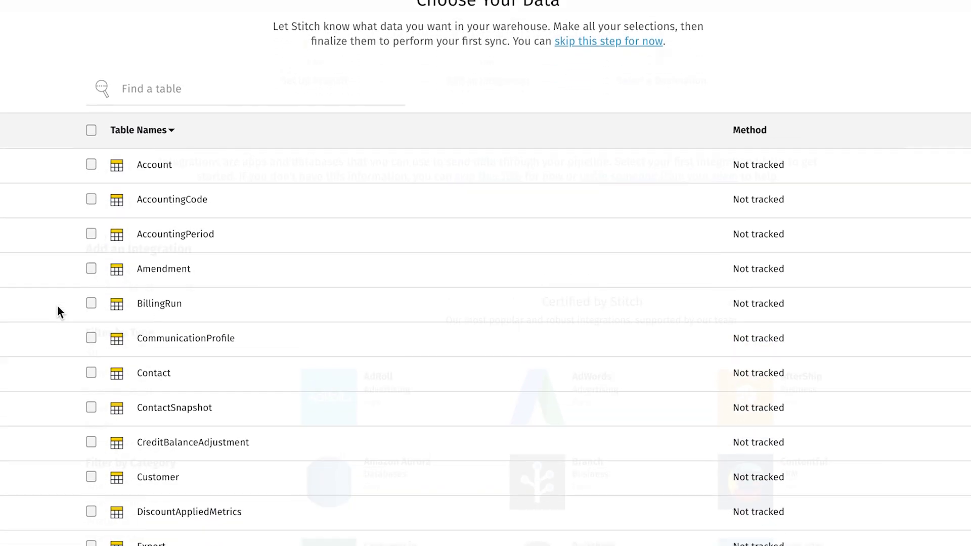
click(91, 130)
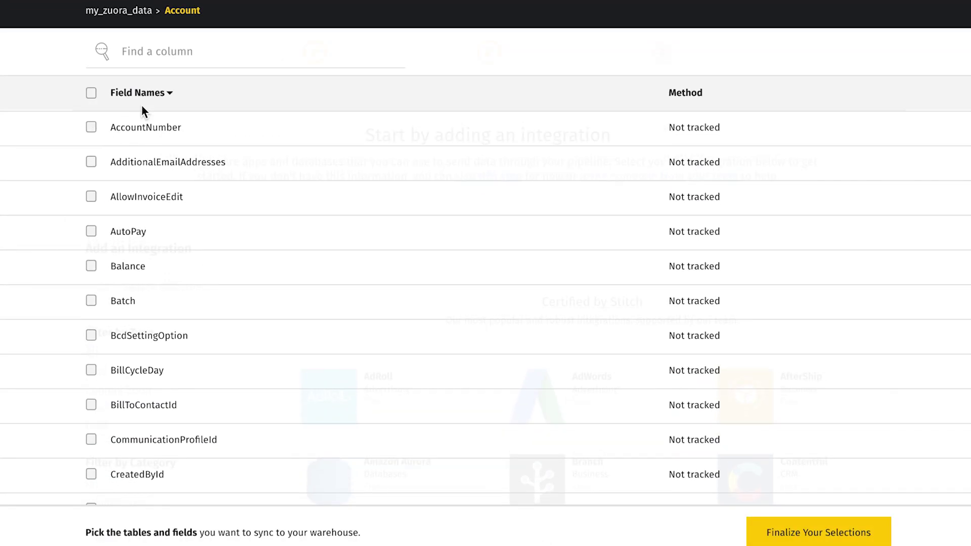
click(132, 99)
click(91, 94)
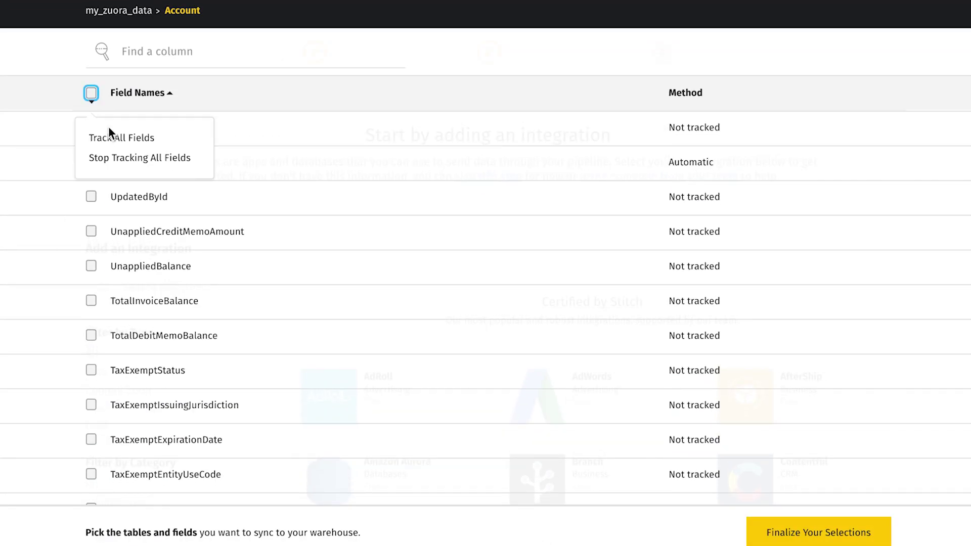
click(109, 133)
scroll(460, 425, down, 1)
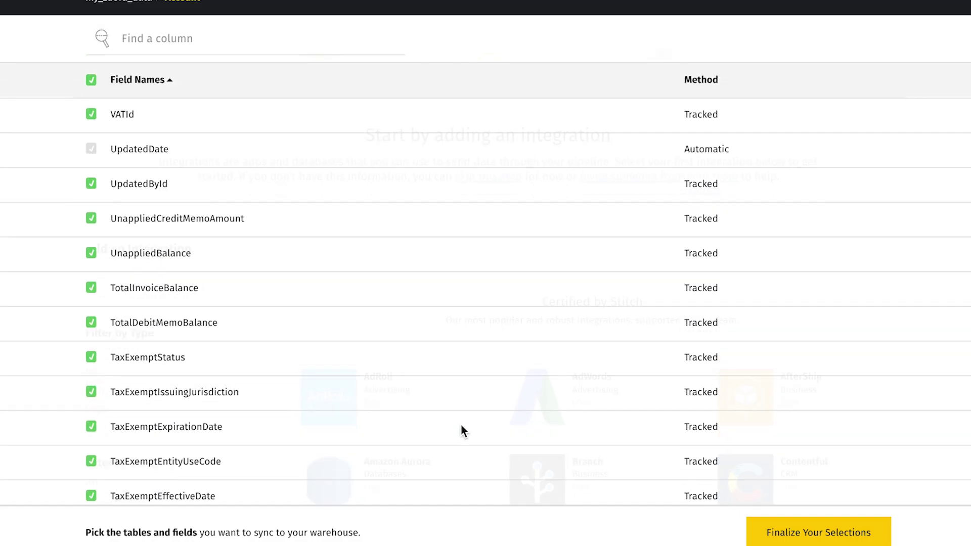
scroll(461, 426, up, 2)
click(131, 77)
Step: Track all fields of the Zuora Invoice table
scroll(217, 301, down, 8)
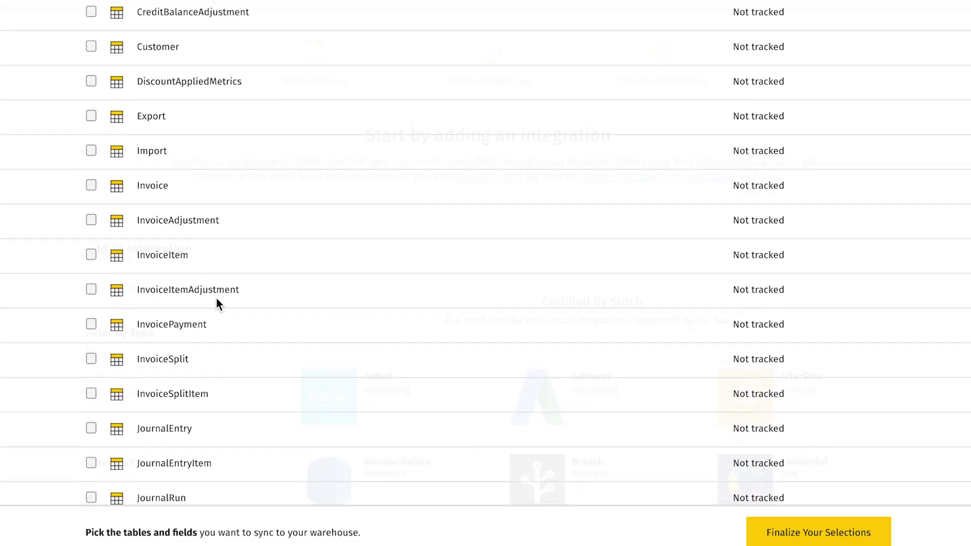
scroll(216, 298, down, 1)
click(93, 174)
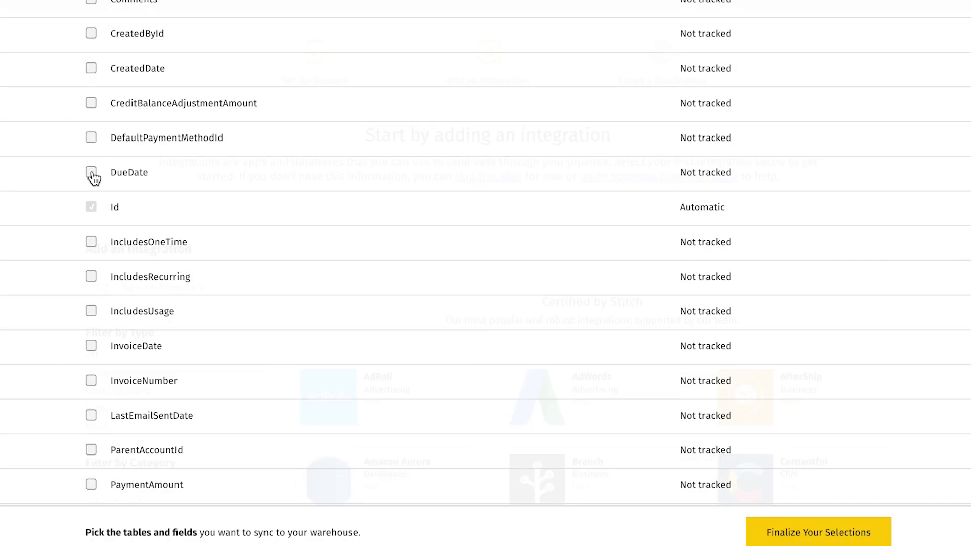
scroll(93, 180, up, 9)
click(93, 140)
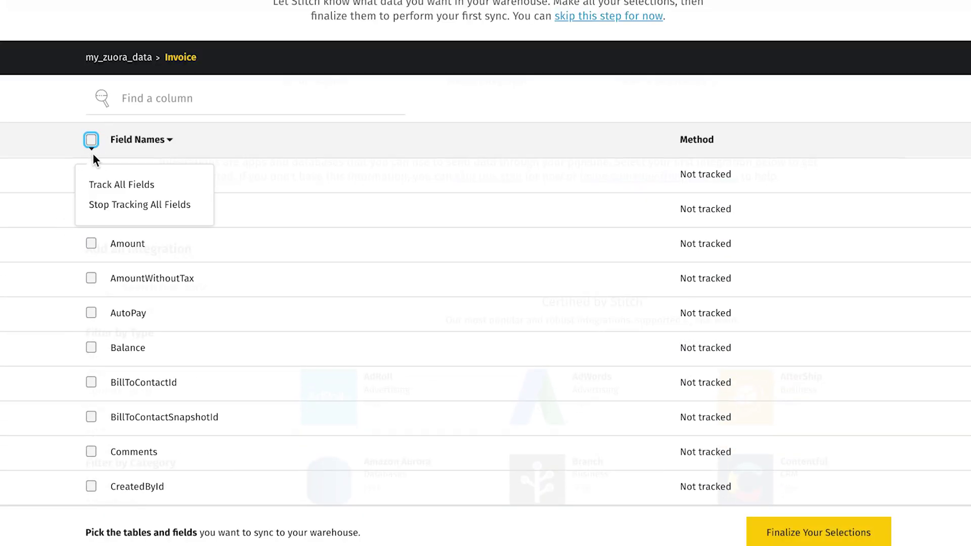
click(108, 185)
scroll(11, 283, down, 3)
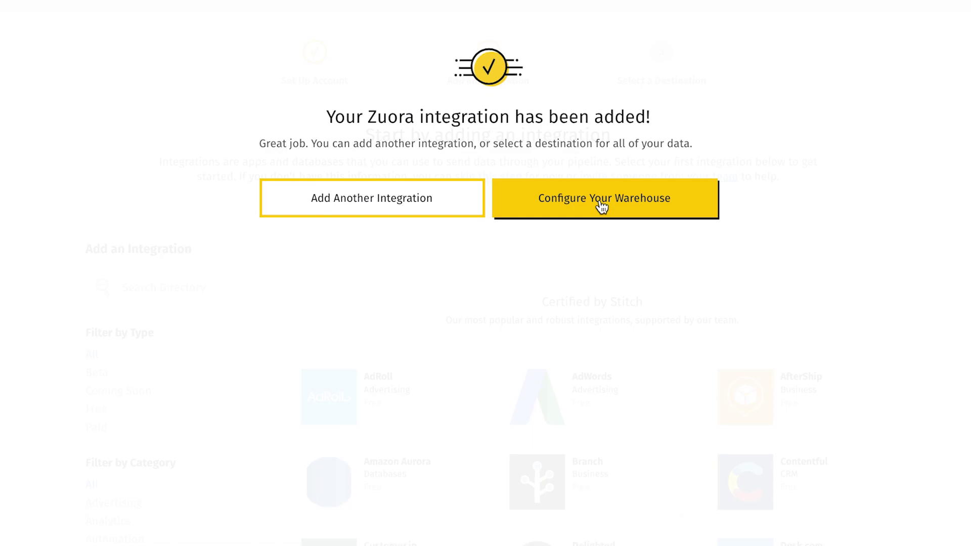
Step: Go to Configure Your Warehouse to choose a destination for the Zuora data
click(565, 205)
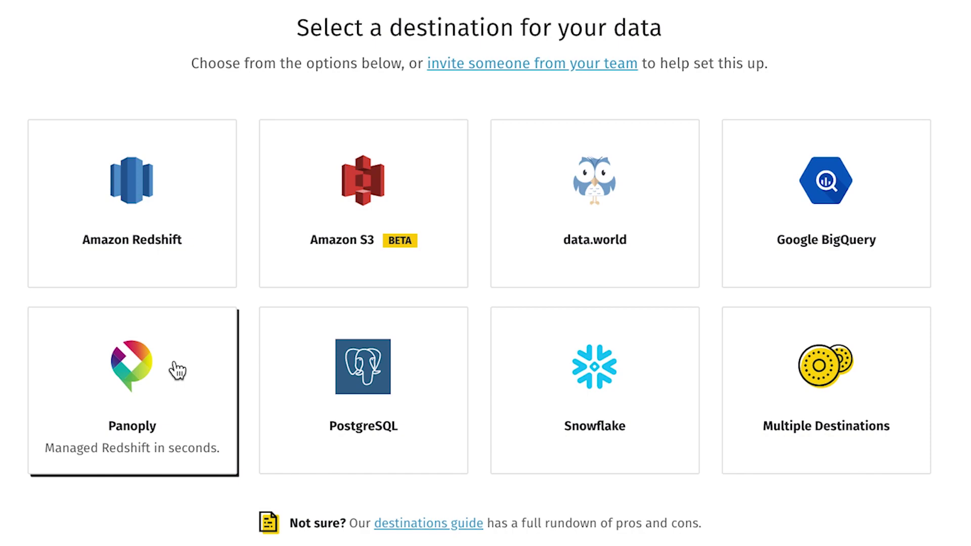
Step: Create a new Panoply account as the Stitch destination and copy its connection details
click(177, 371)
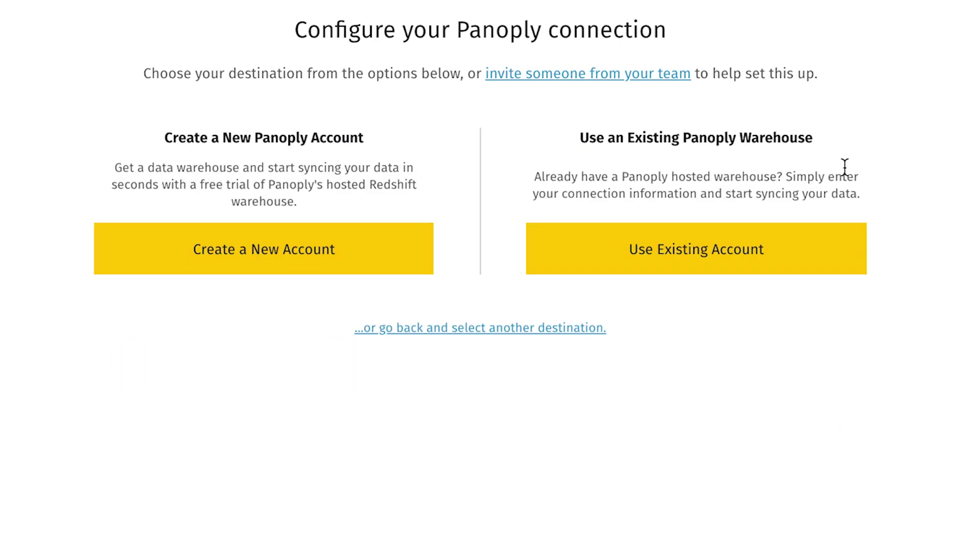
click(401, 251)
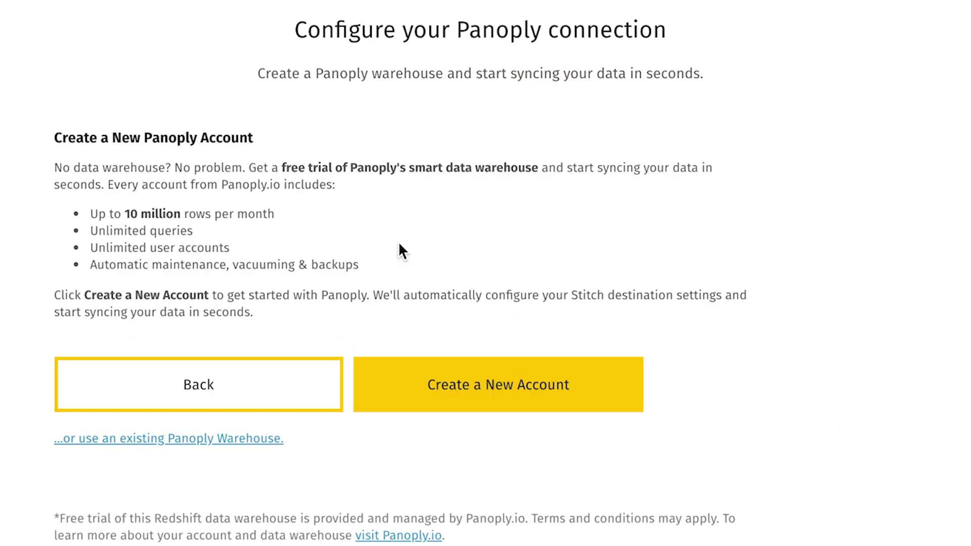
scroll(398, 253, down, 1)
click(471, 344)
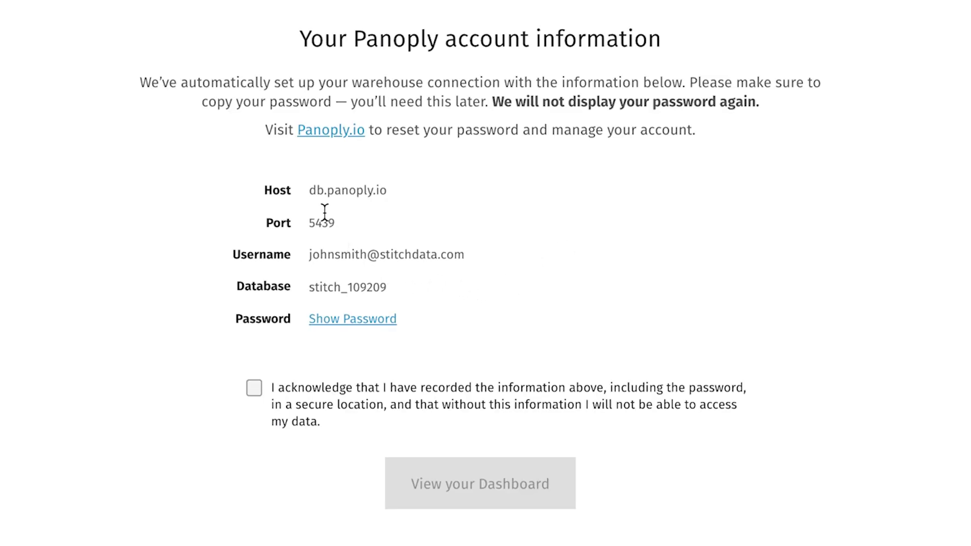
drag(283, 188, 493, 338)
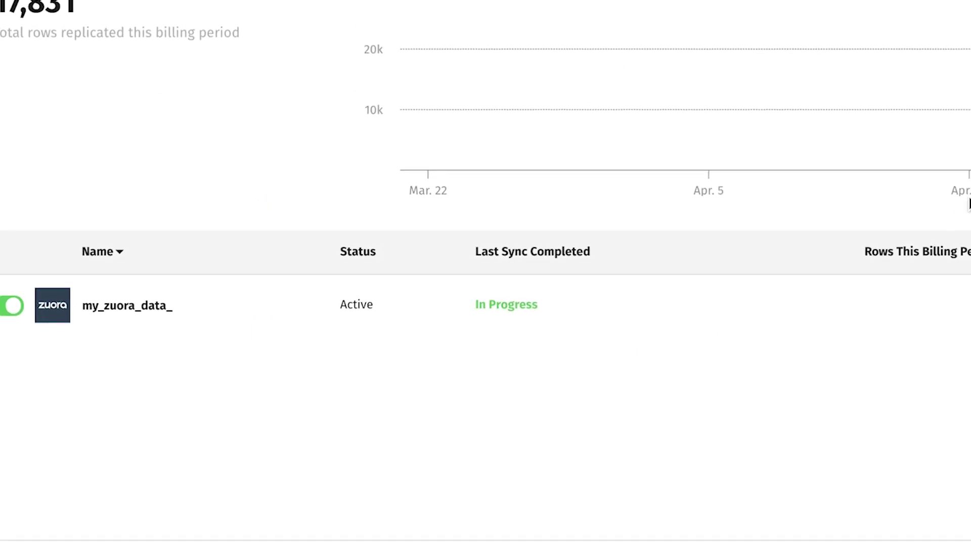
mouse_move(933, 206)
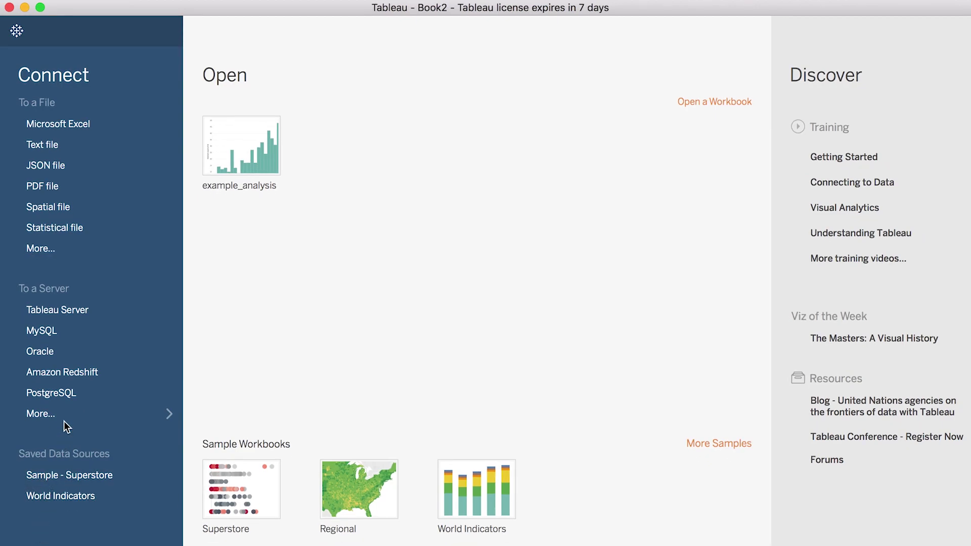
Step: Connect Tableau to Amazon Redshift at db.panoply.io by pasting the password and signing in
click(77, 375)
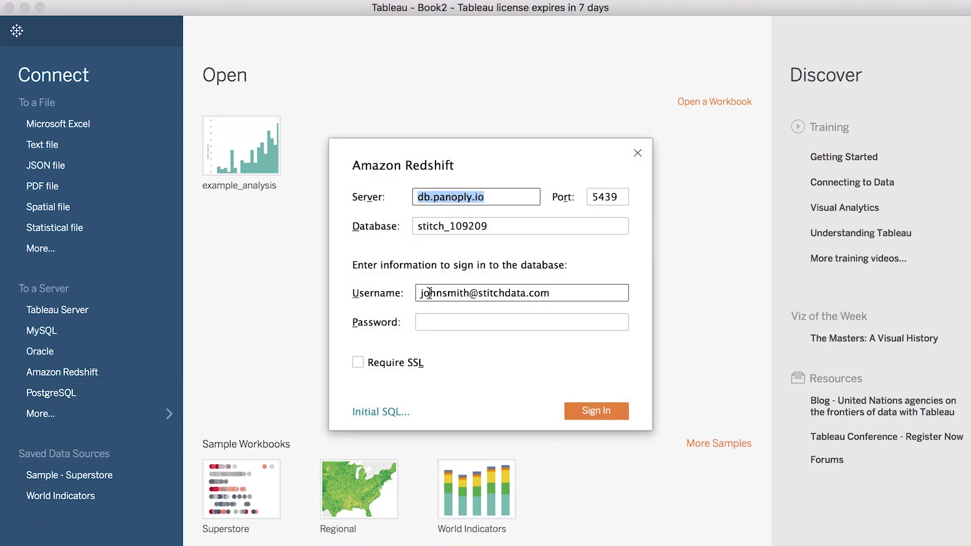
click(448, 321)
key(super+v)
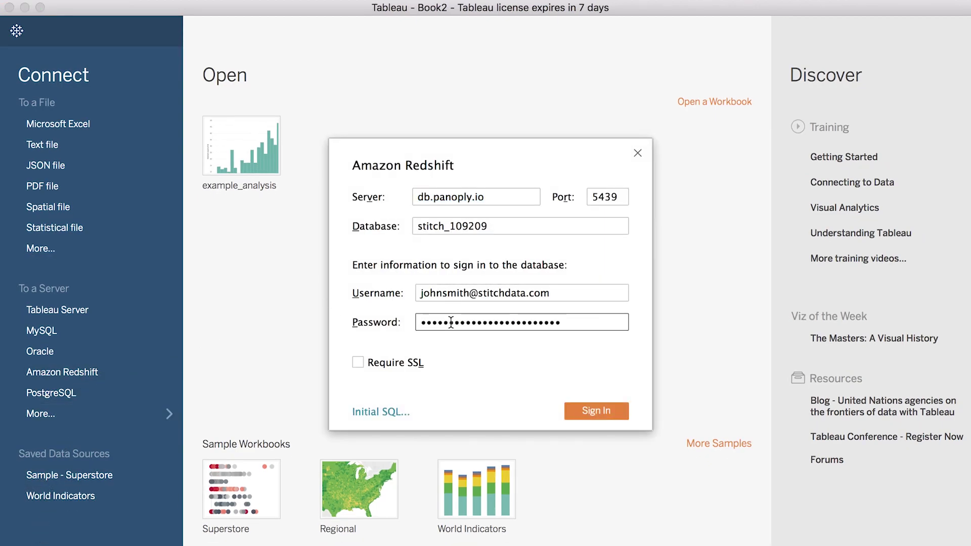
click(587, 412)
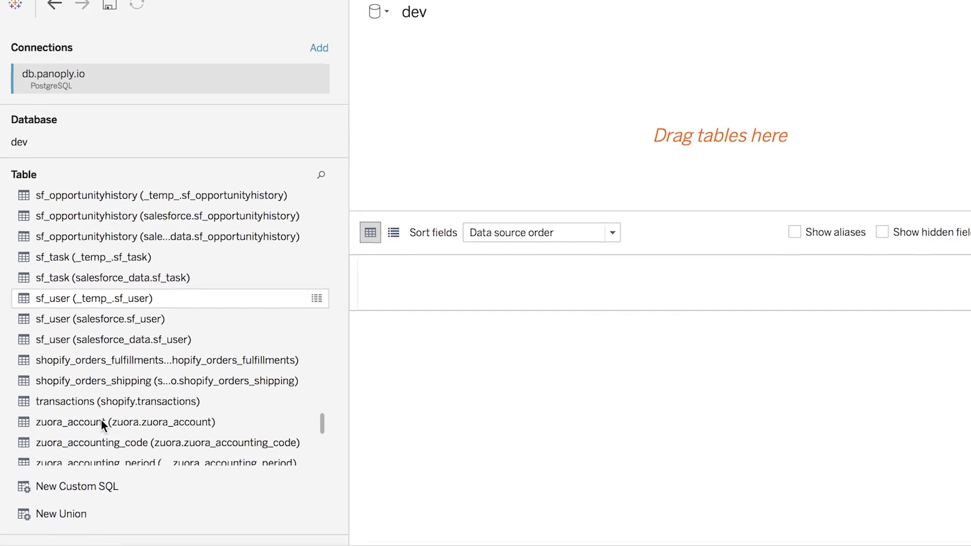
Step: Add the zuora_account and zuora_payment tables to the data source canvas
drag(101, 420, 533, 95)
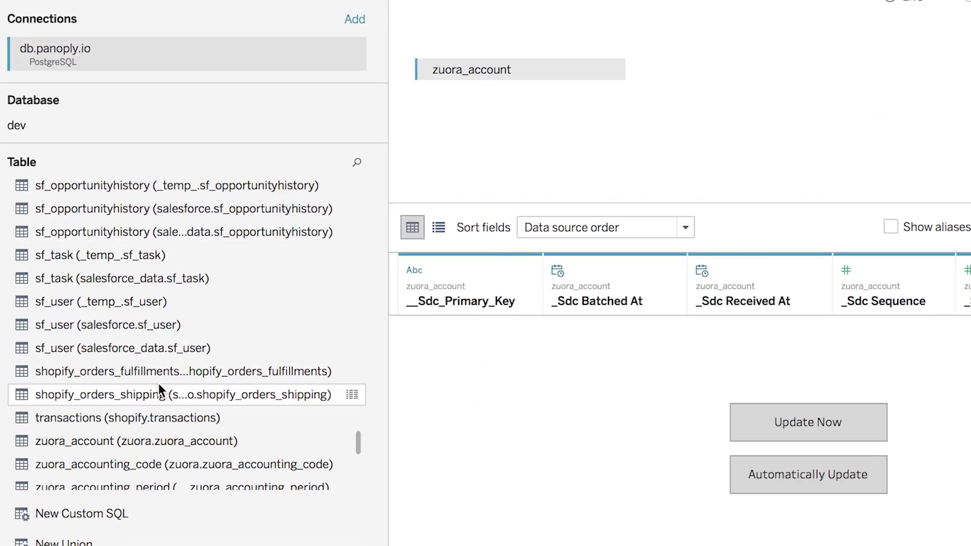
scroll(159, 385, down, 10)
scroll(159, 384, down, 3)
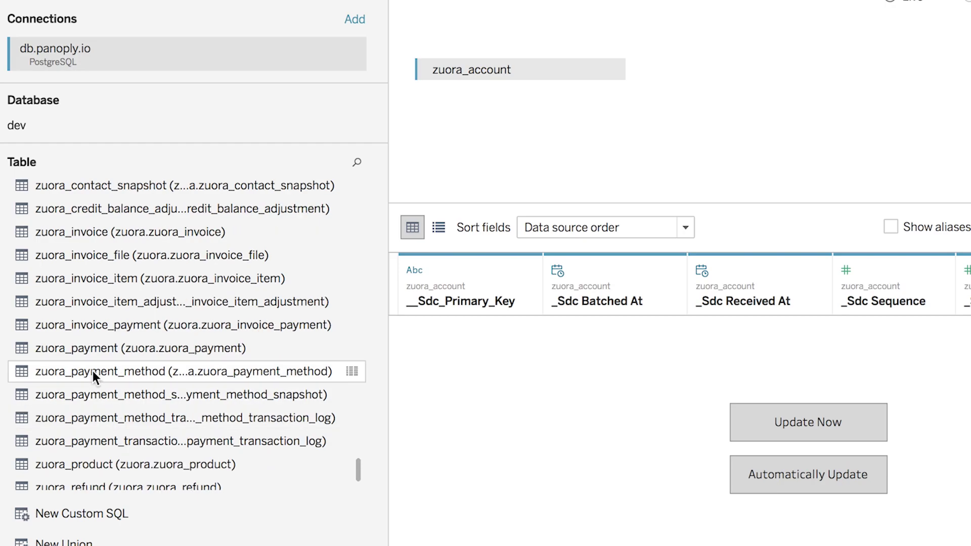
drag(100, 348, 711, 71)
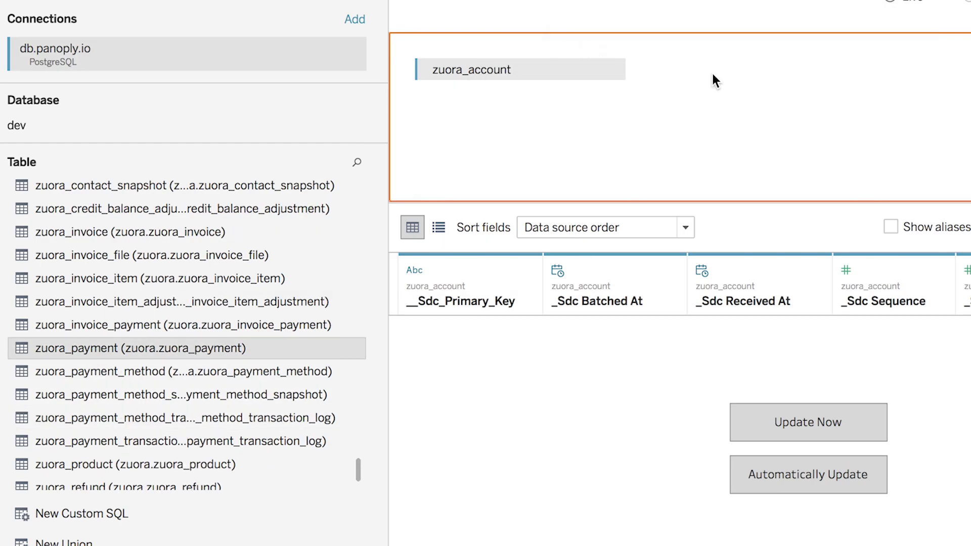
Step: Join zuora_account to zuora_payment on Id = Accountid
click(664, 71)
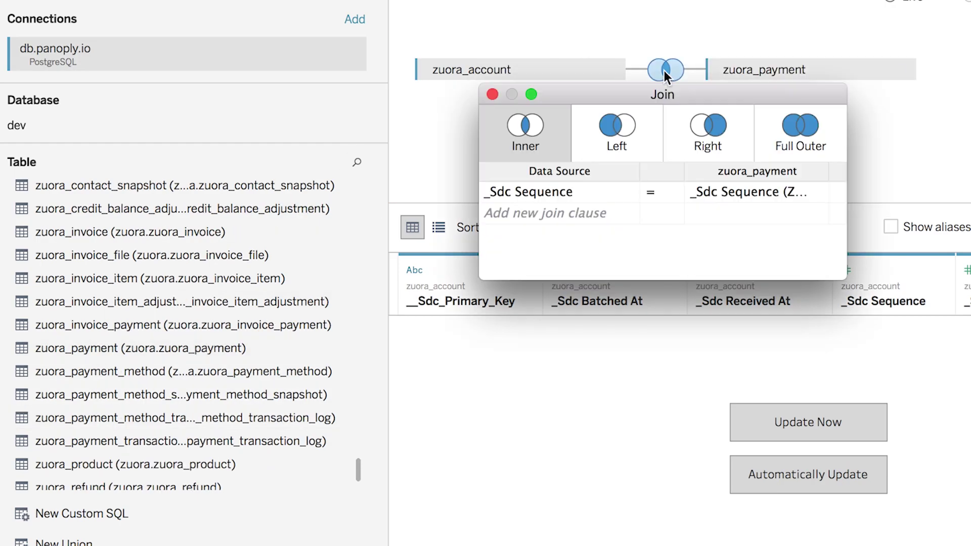
click(579, 194)
text(id)
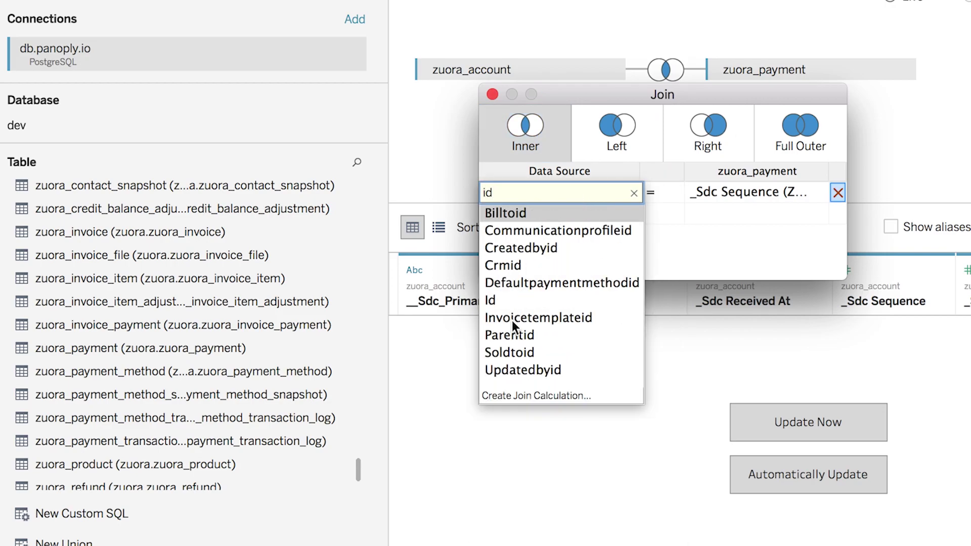
key(Escape)
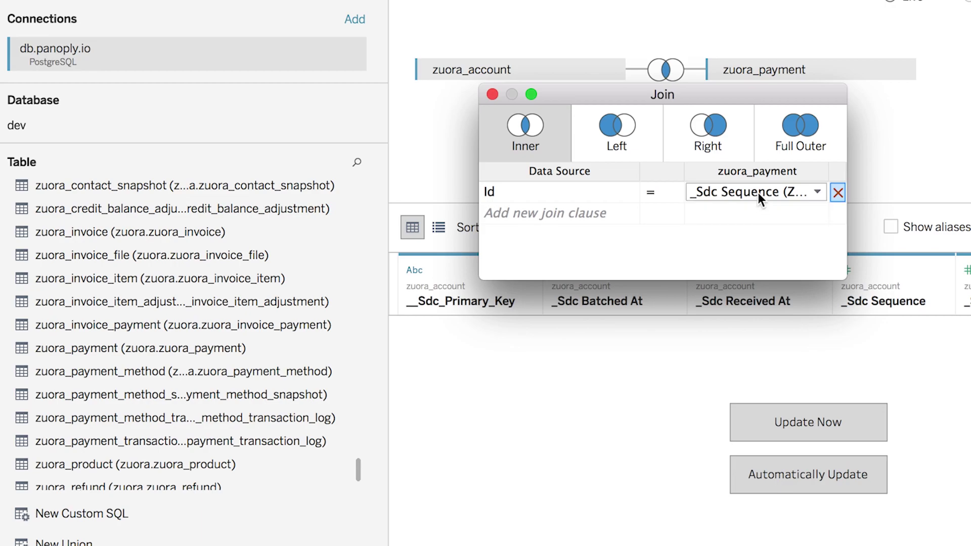
click(758, 193)
text(acc)
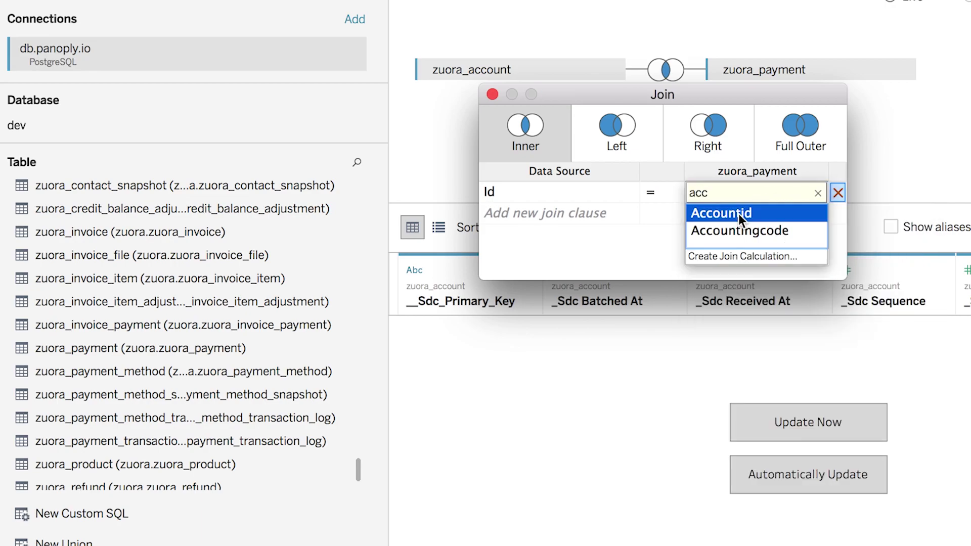
click(738, 214)
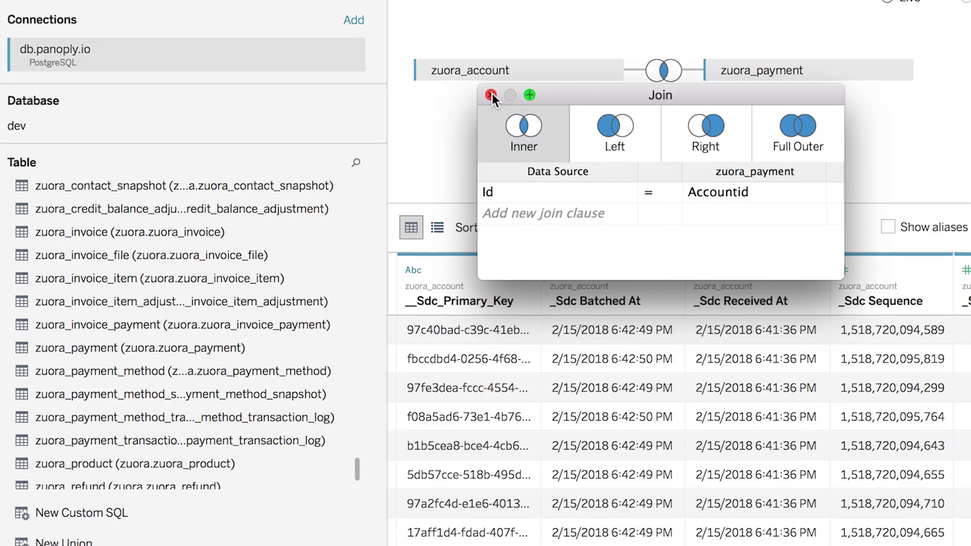
click(492, 94)
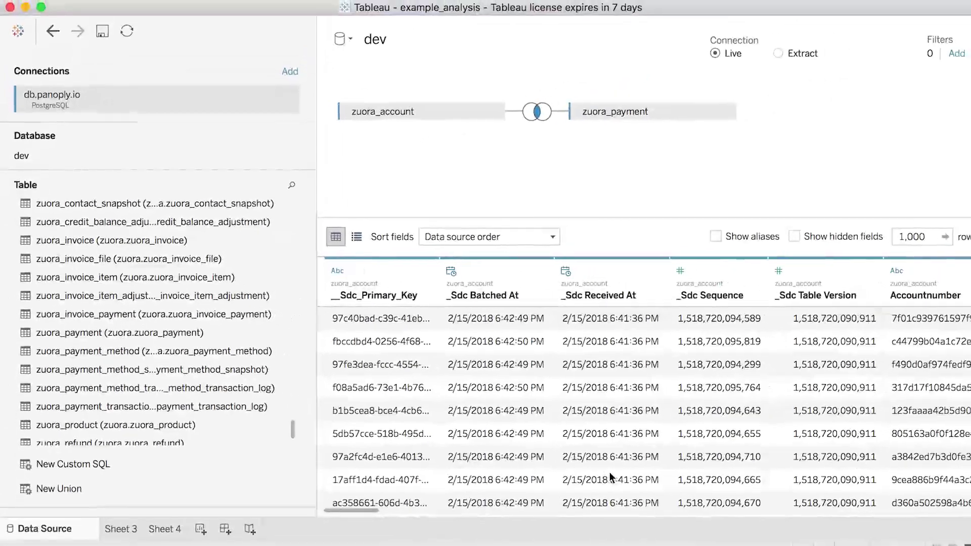
scroll(608, 472, right, 10)
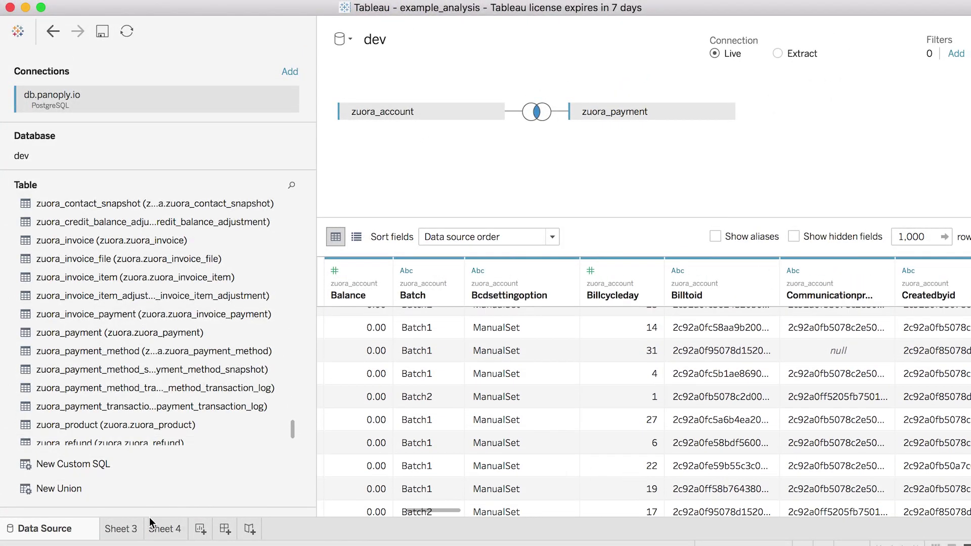
click(128, 529)
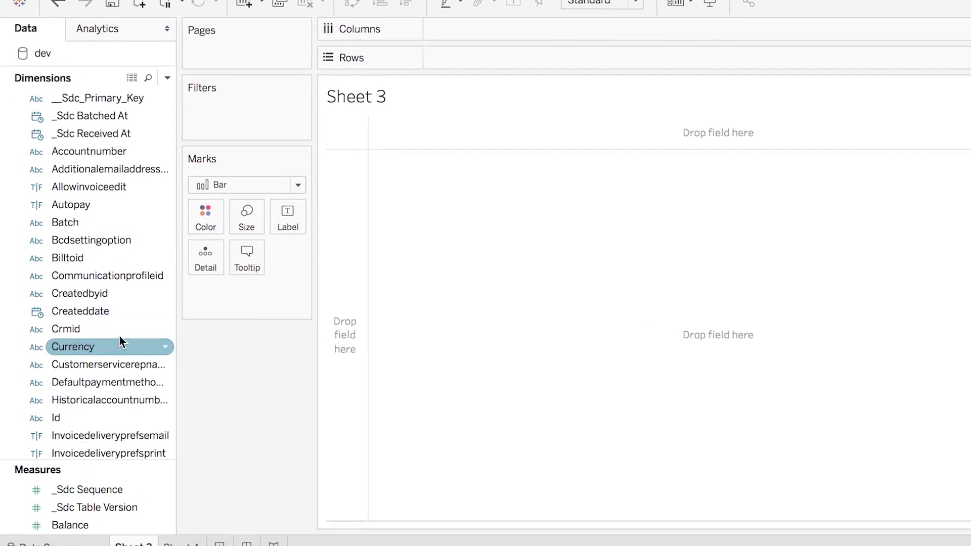
Step: Put Id on Rows on Sheet 3 and set it to Measure > Count (Distinct)
scroll(124, 280, up, 1)
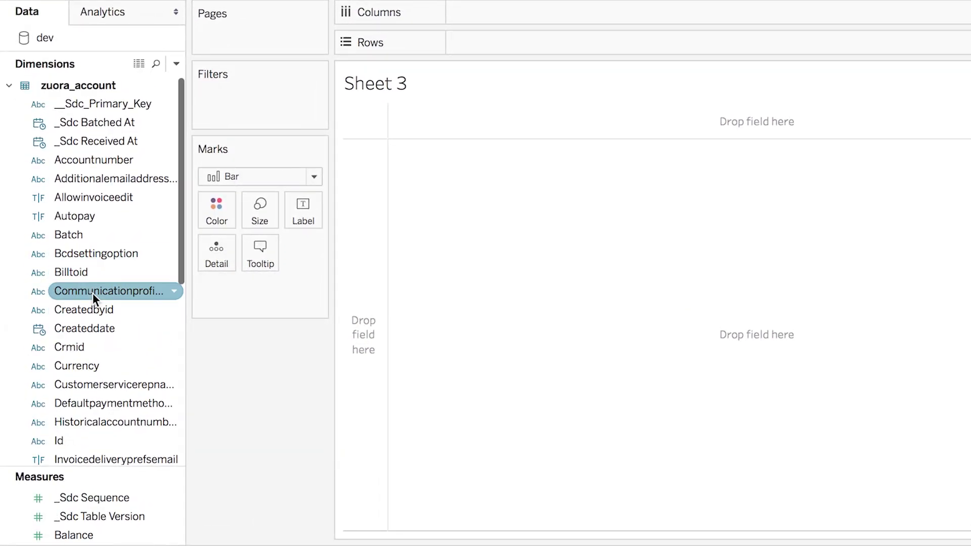
scroll(92, 308, down, 3)
drag(75, 382, 495, 39)
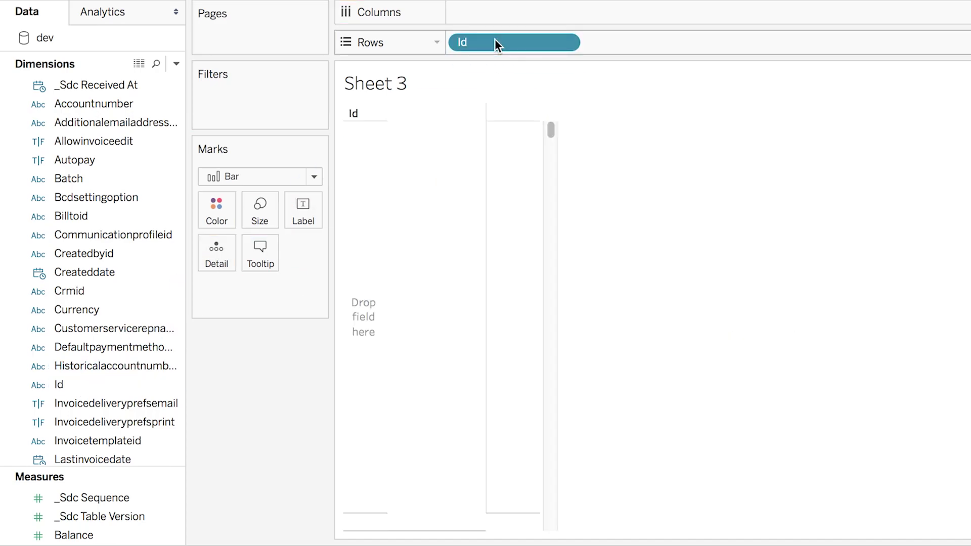
click(564, 42)
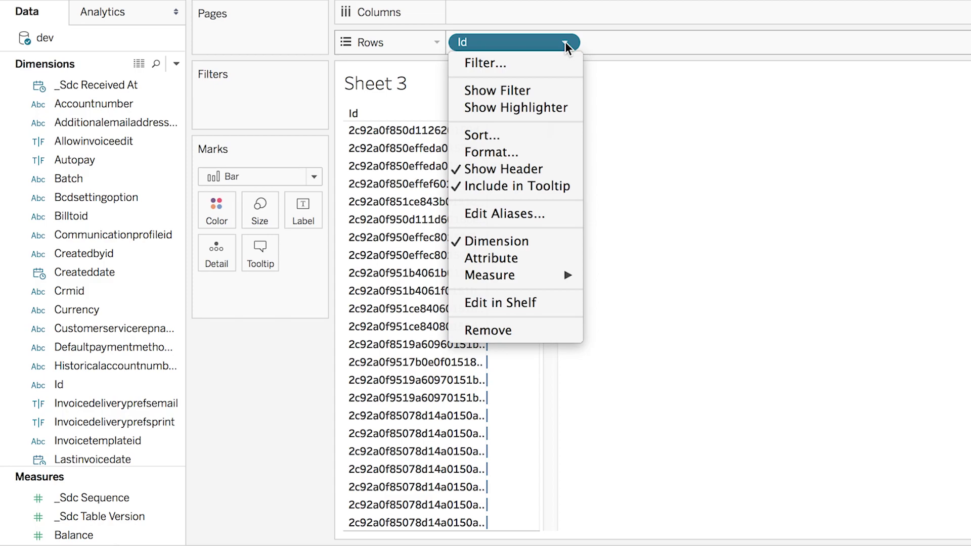
mouse_move(532, 281)
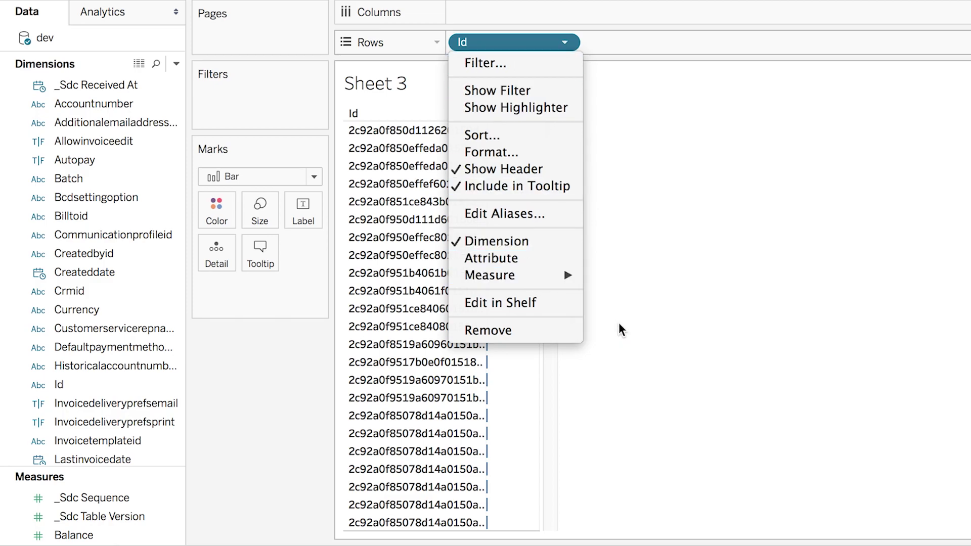
mouse_move(572, 278)
click(619, 333)
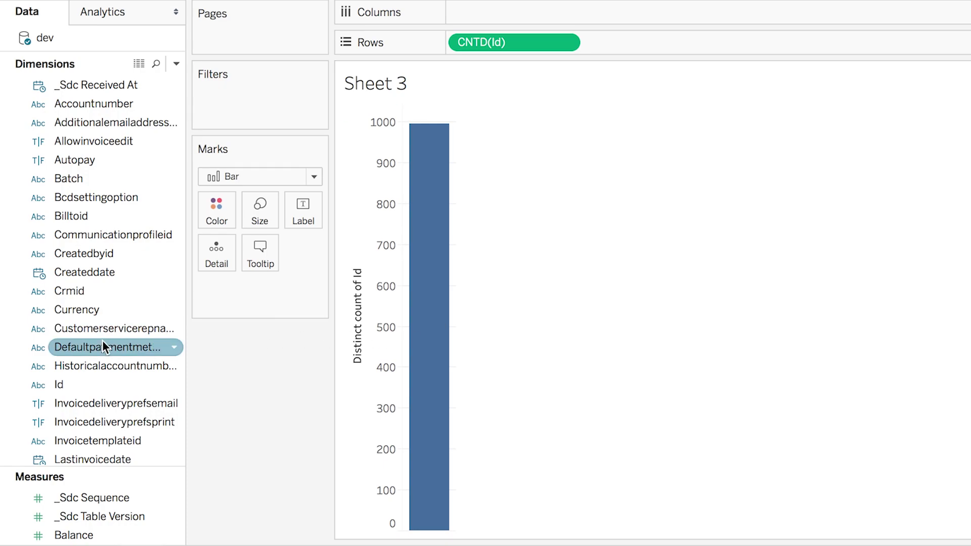
click(87, 272)
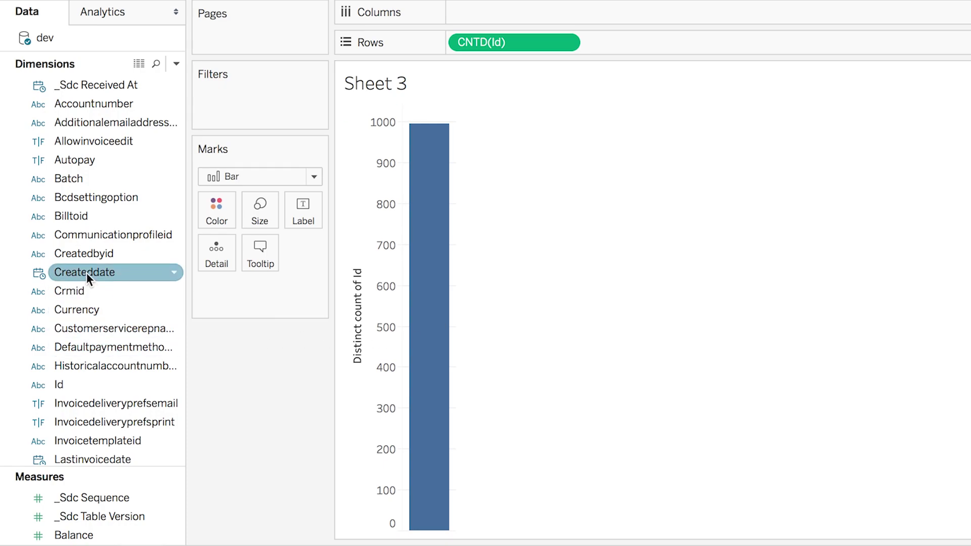
Step: Put Createddate on Columns and break it down by Month
drag(86, 272, 511, 12)
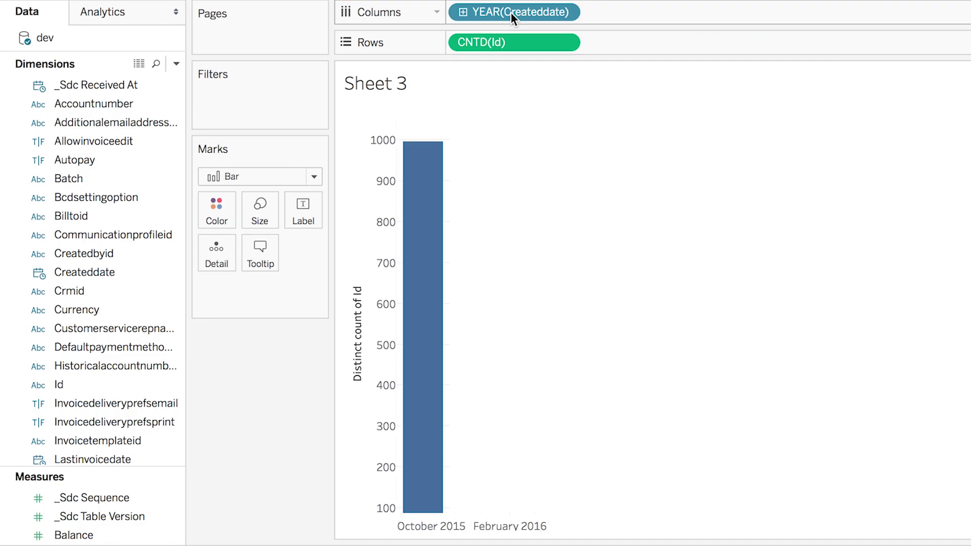
click(566, 13)
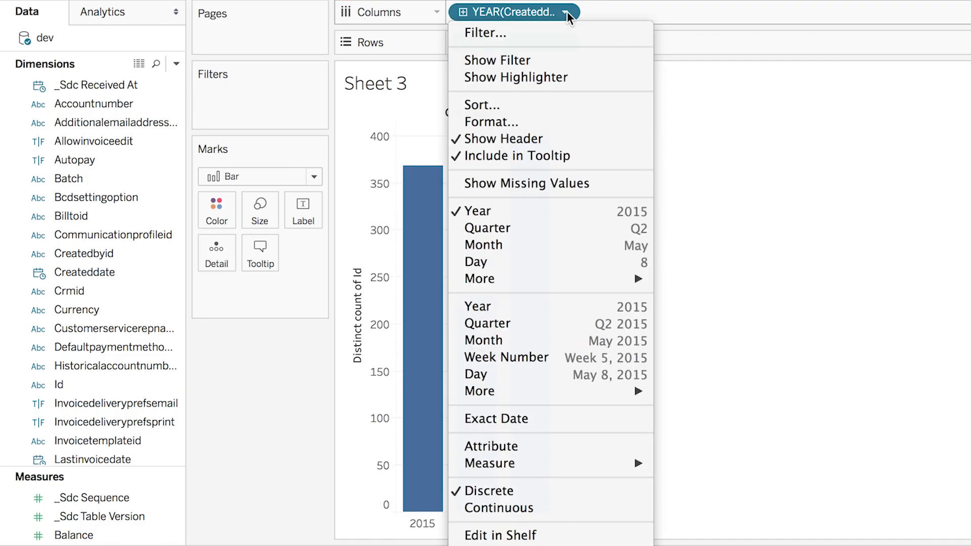
click(564, 340)
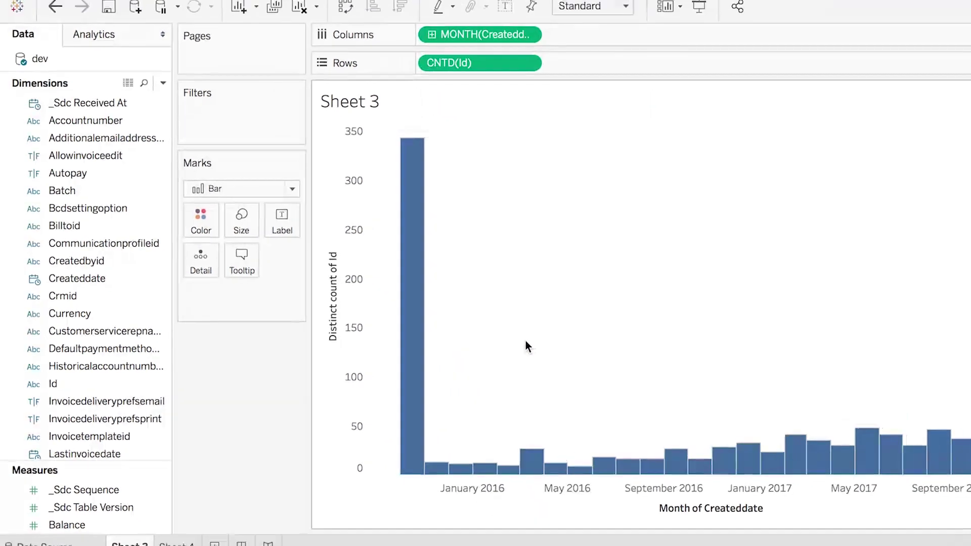
Step: Exclude the October 2015 outlier bar from the chart
click(416, 277)
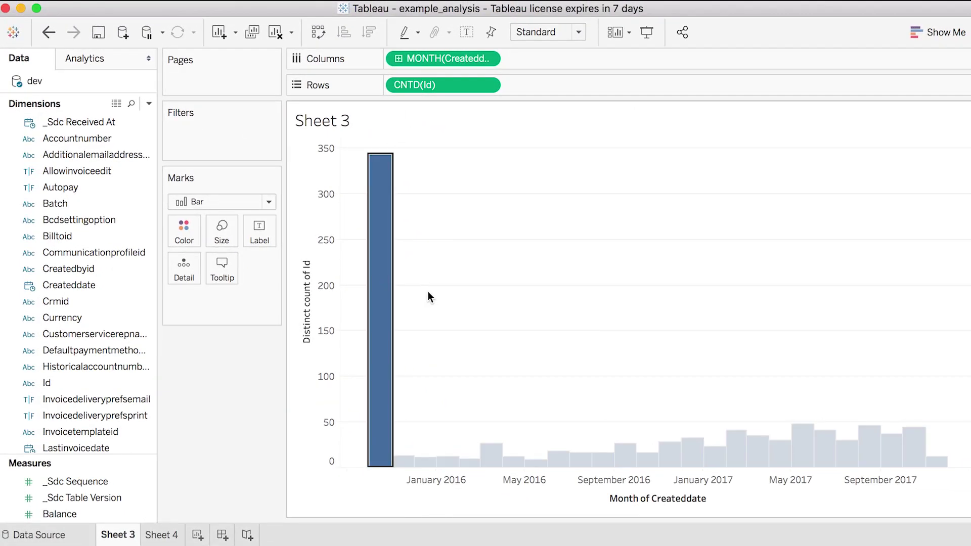
click(390, 293)
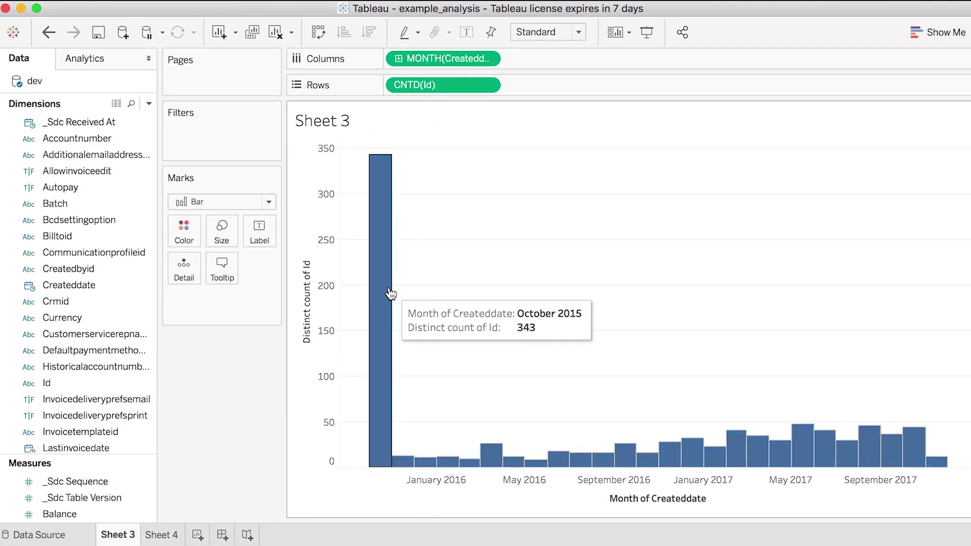
click(382, 257)
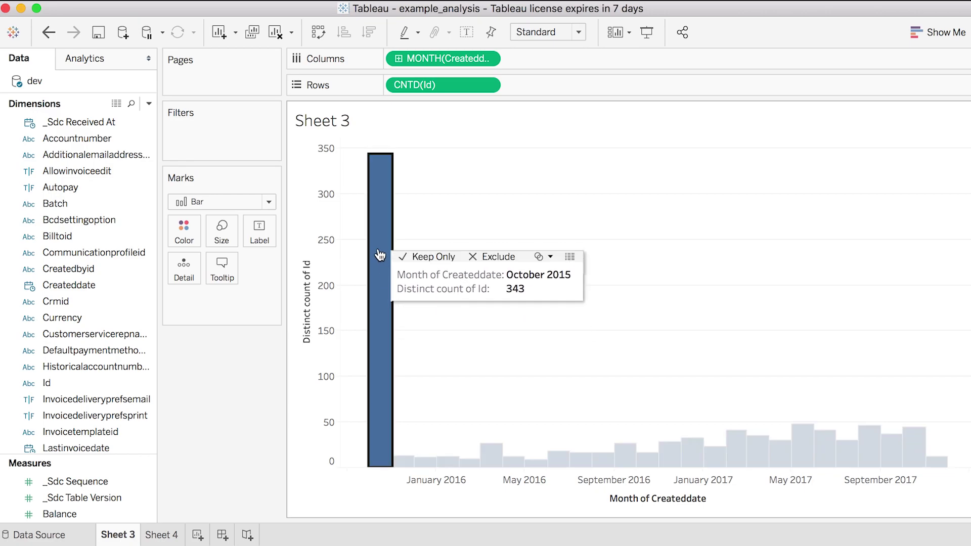
click(481, 251)
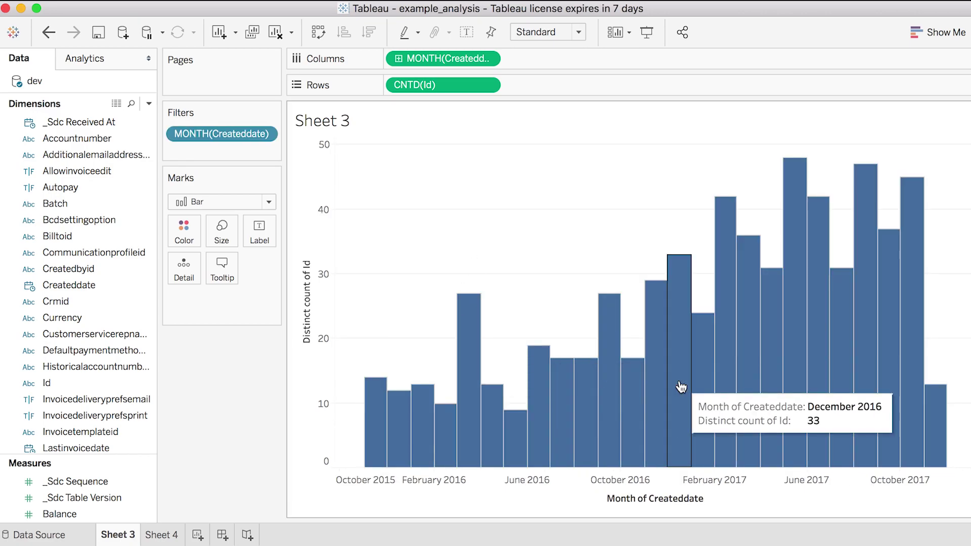